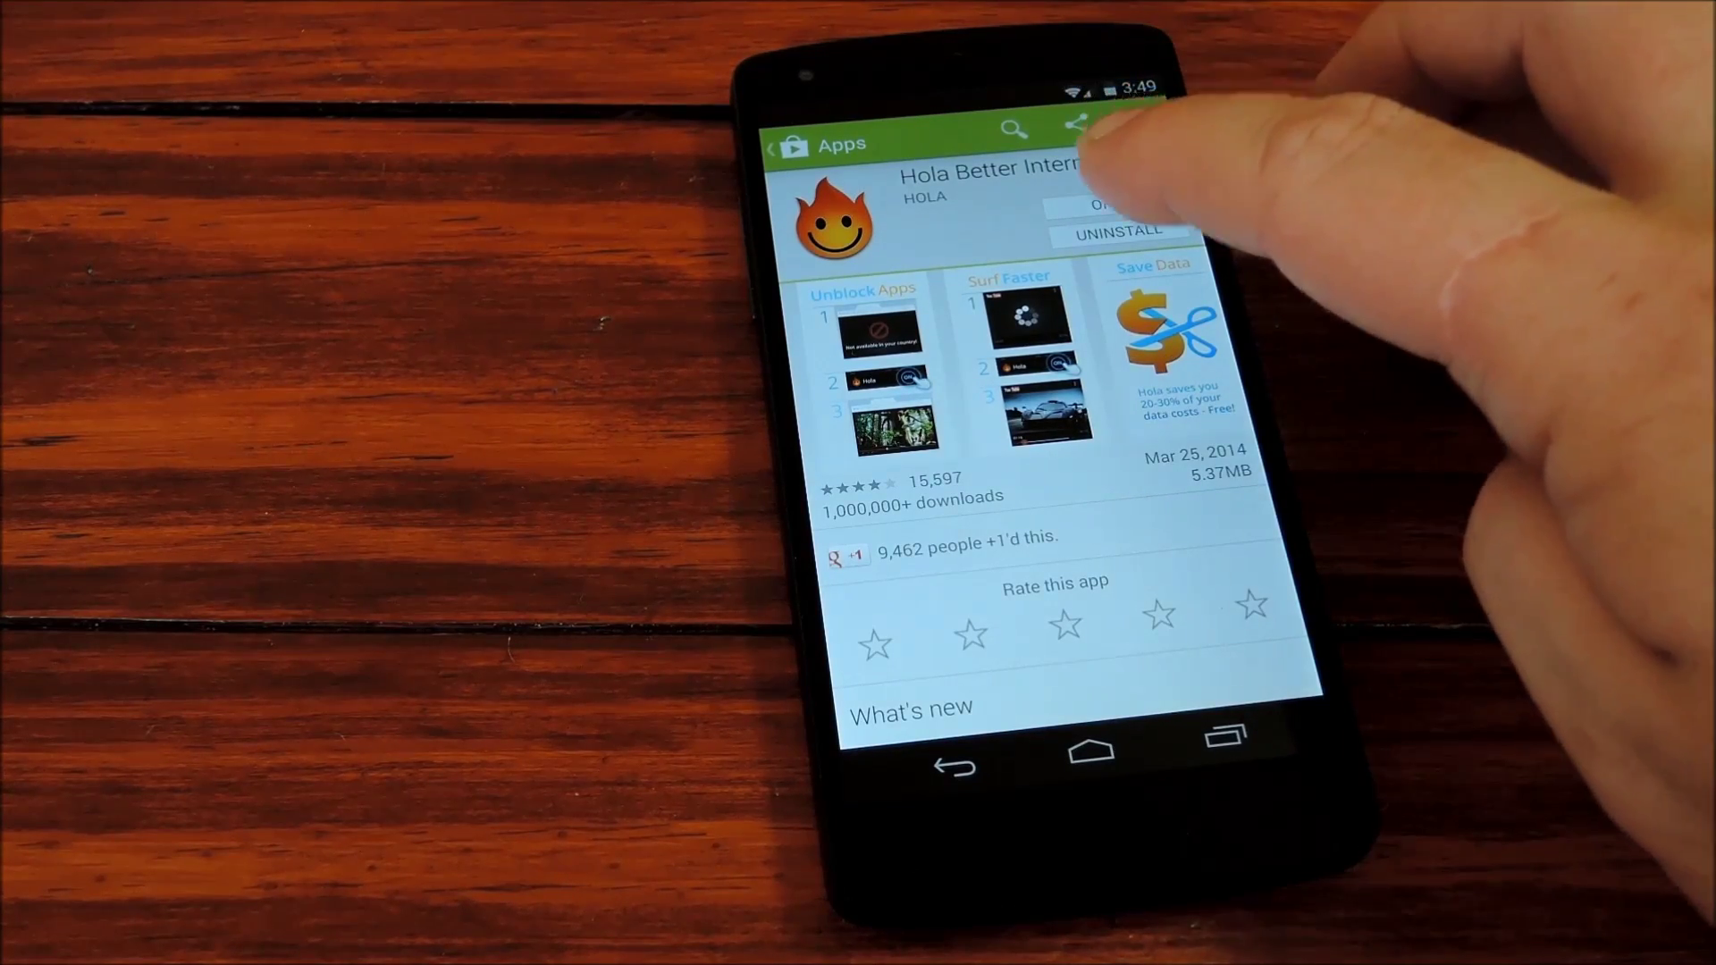
Launch the newly installed Hola Better Internet app from the Play Store page.
{"action": "left_click", "coordinate": [1112, 202]}
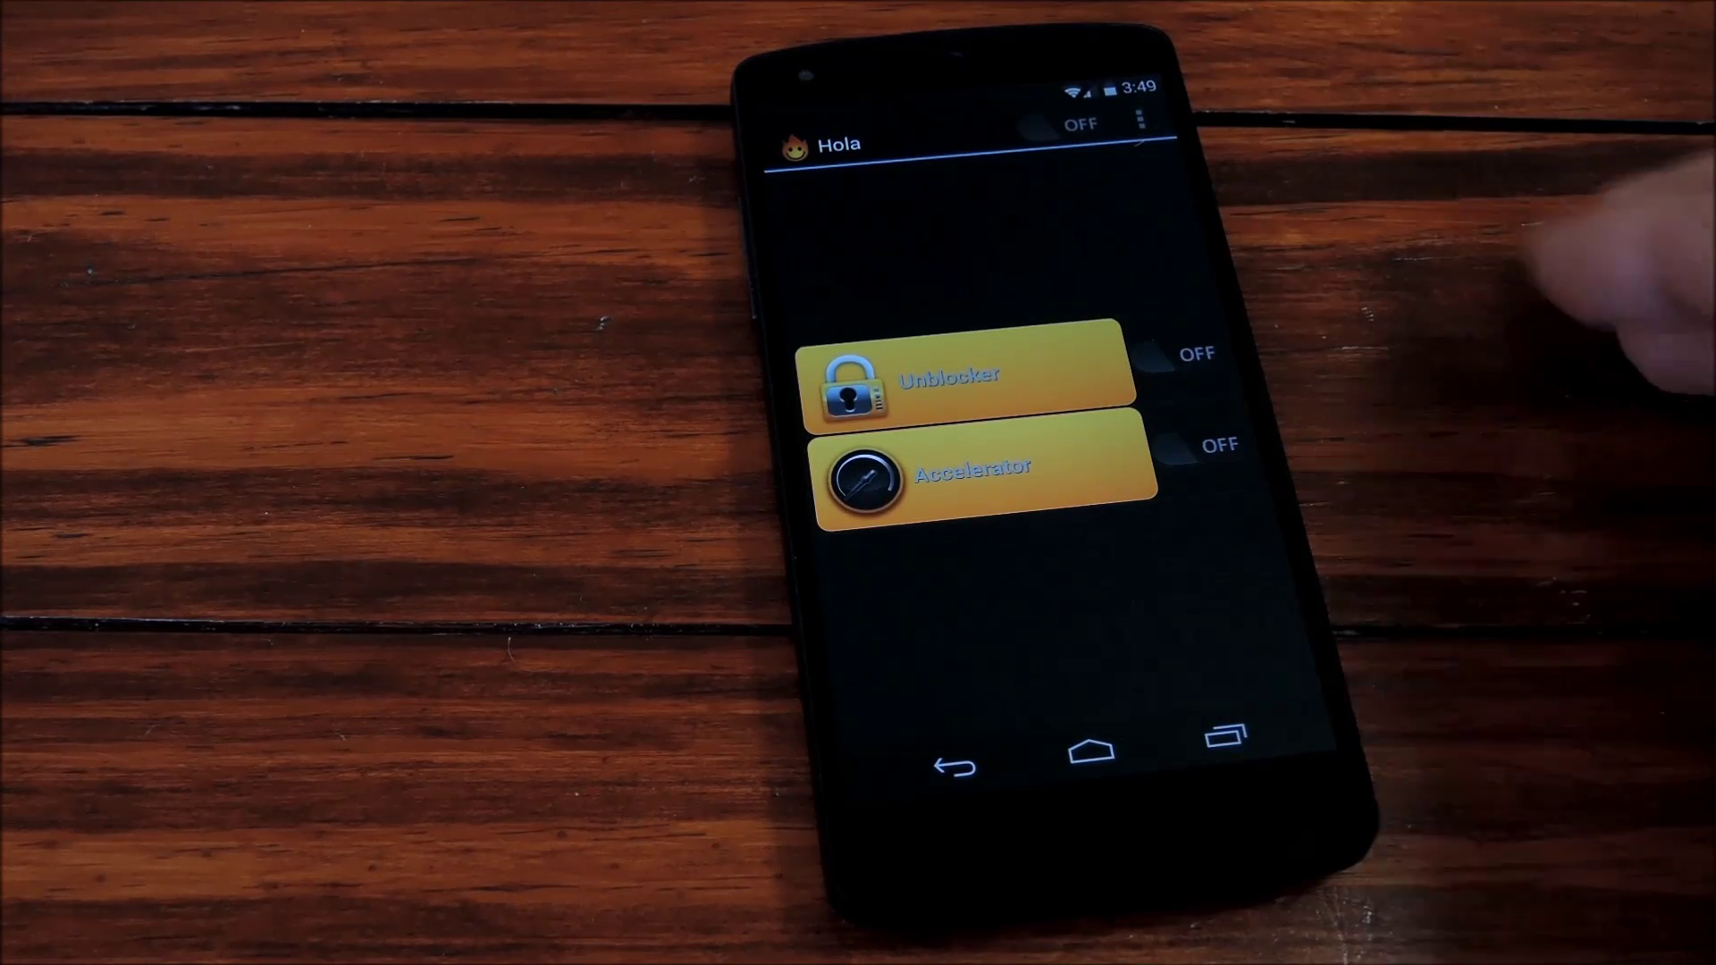
Set Netflix to unblock through Great Britain and grant Hola superuser access.
{"action": "left_click", "coordinate": [966, 376]}
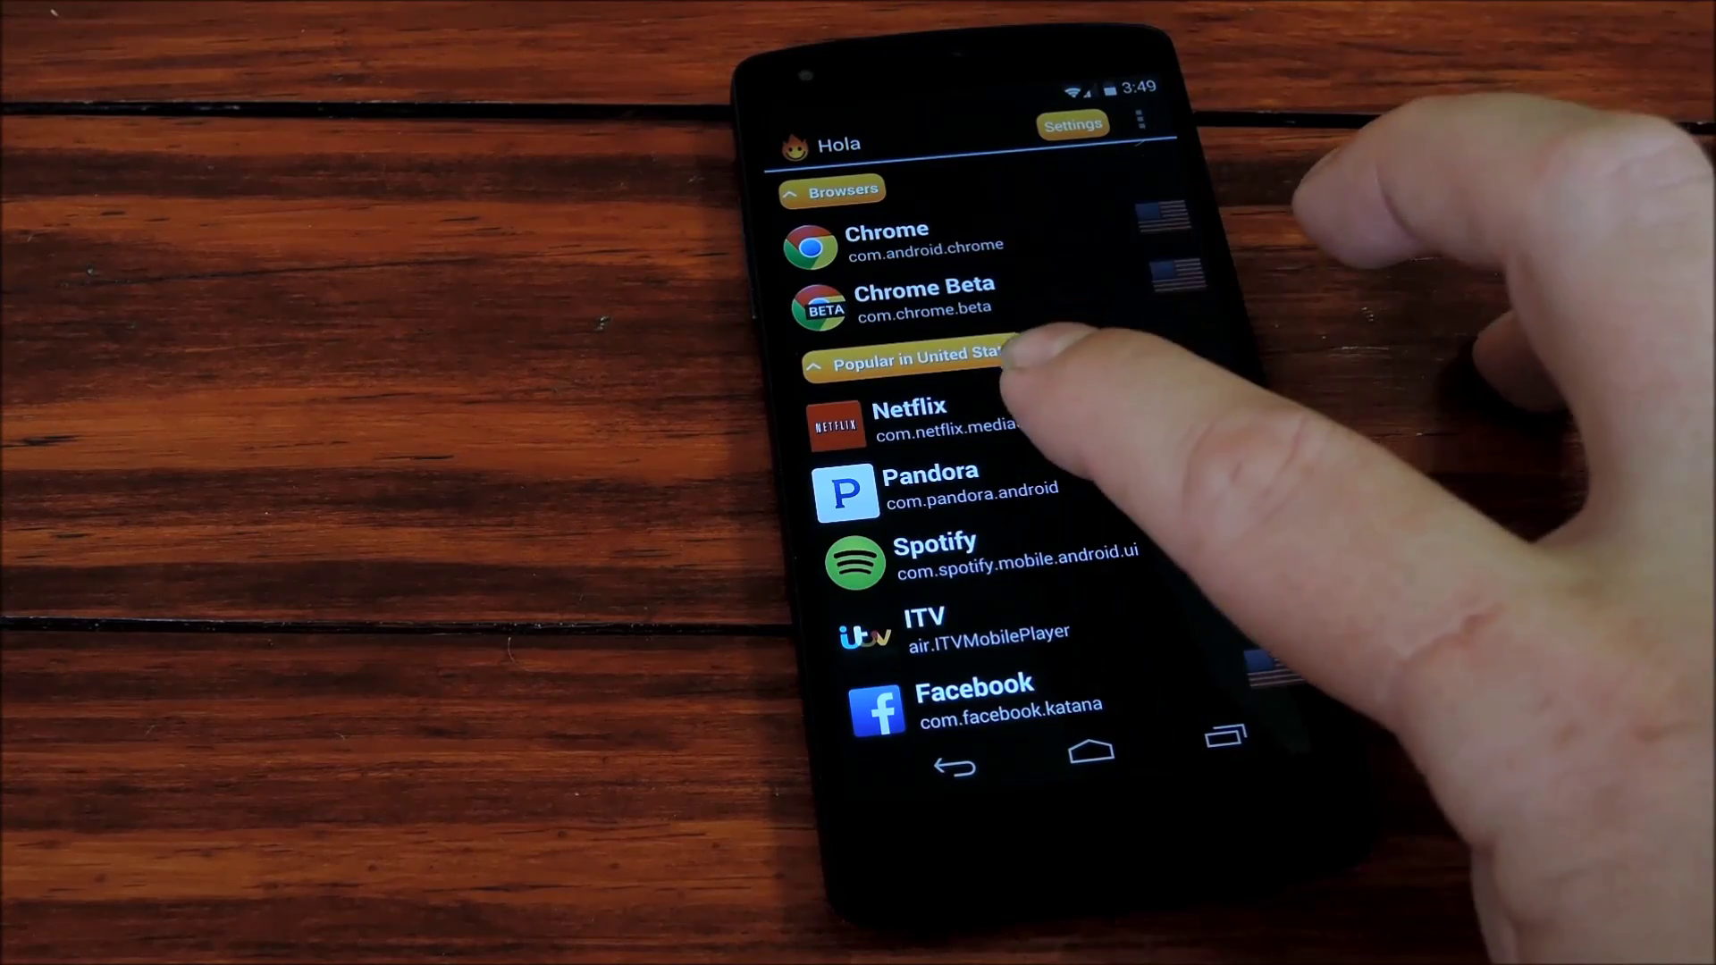
{"action": "left_click", "coordinate": [1032, 402]}
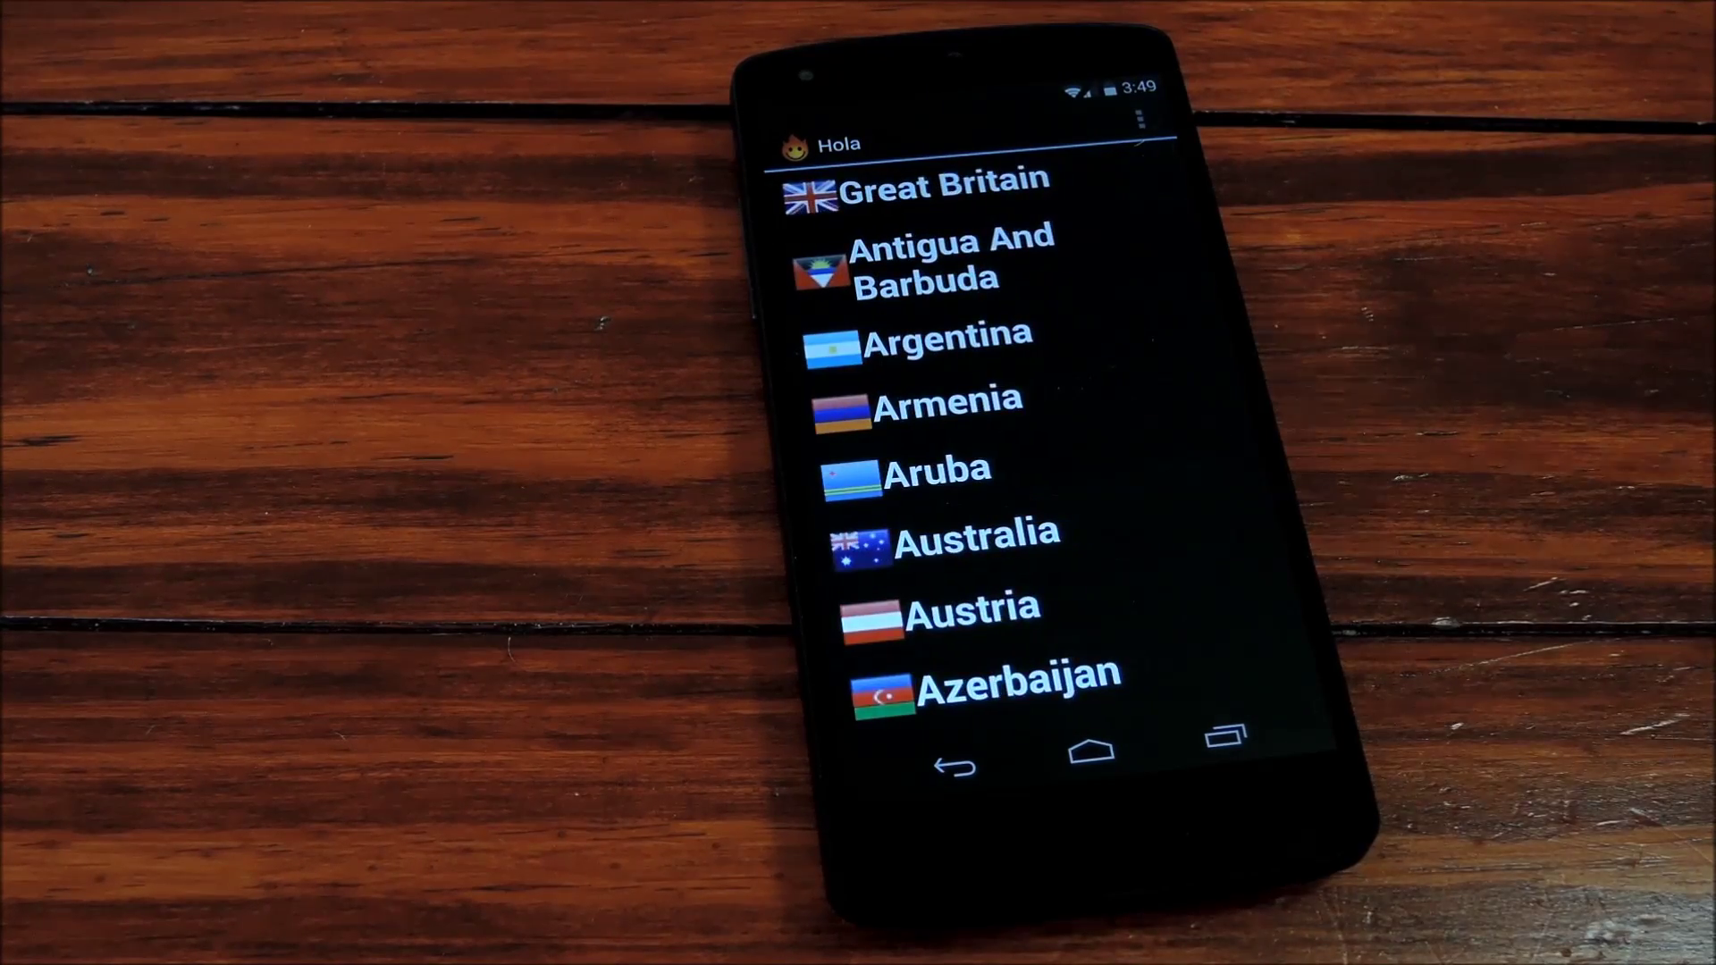
{"action": "left_click", "coordinate": [1019, 188]}
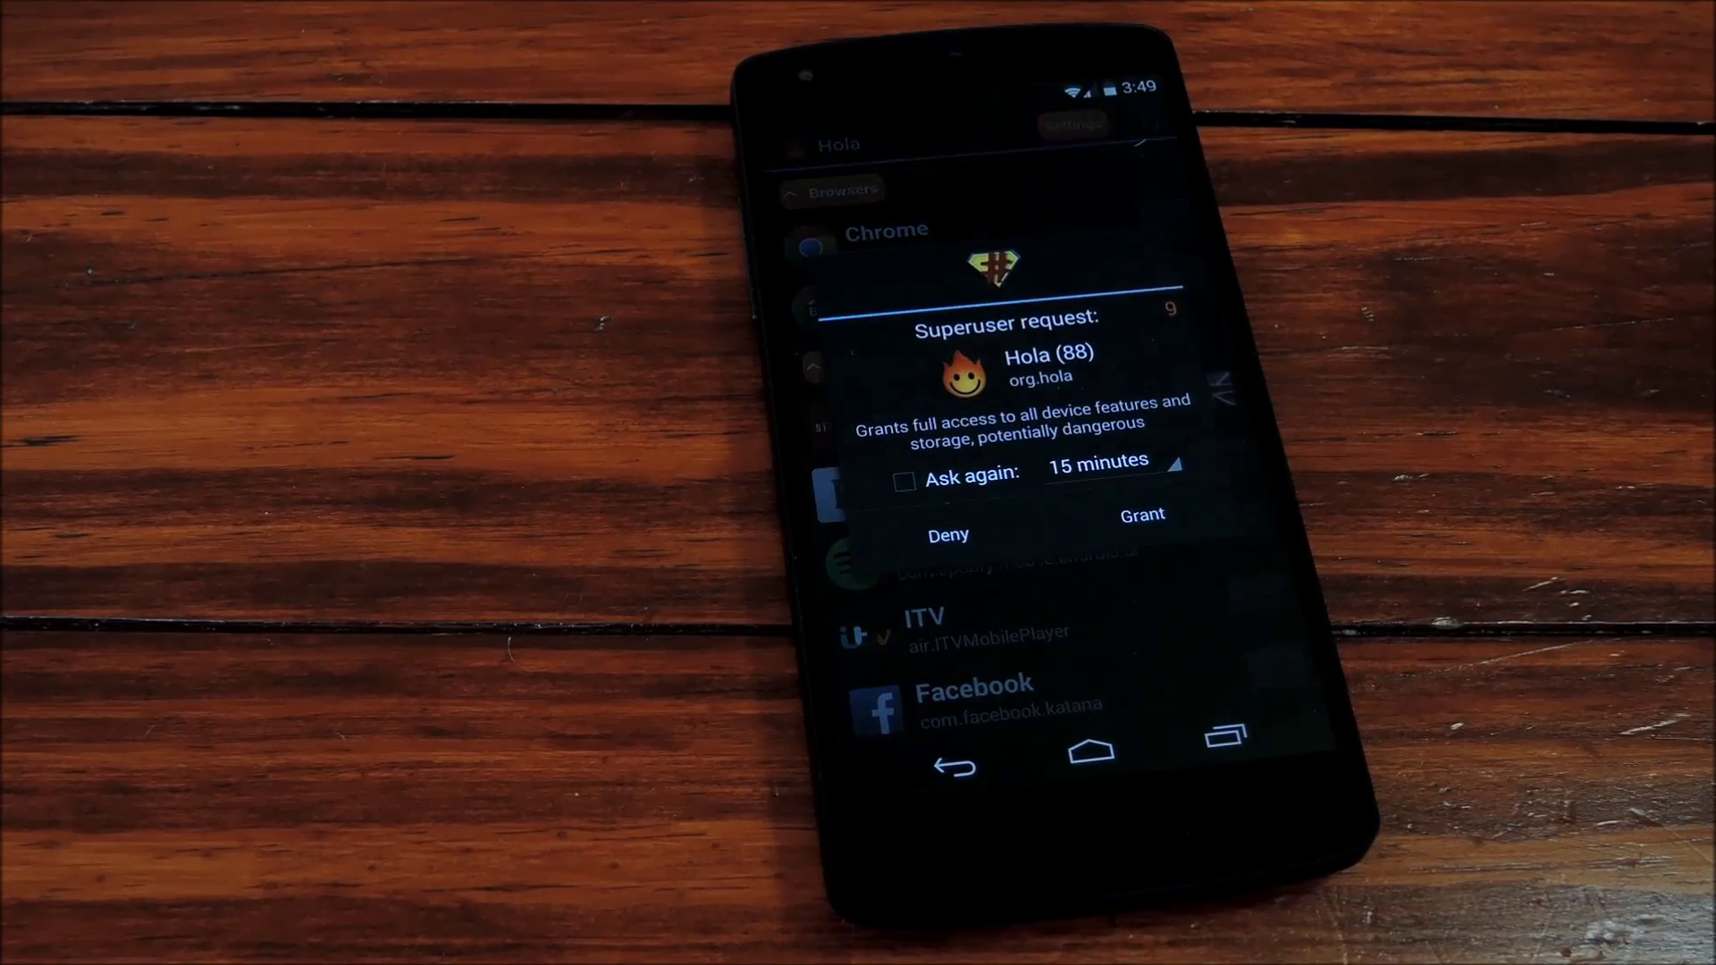
{"action": "left_click", "coordinate": [1143, 515]}
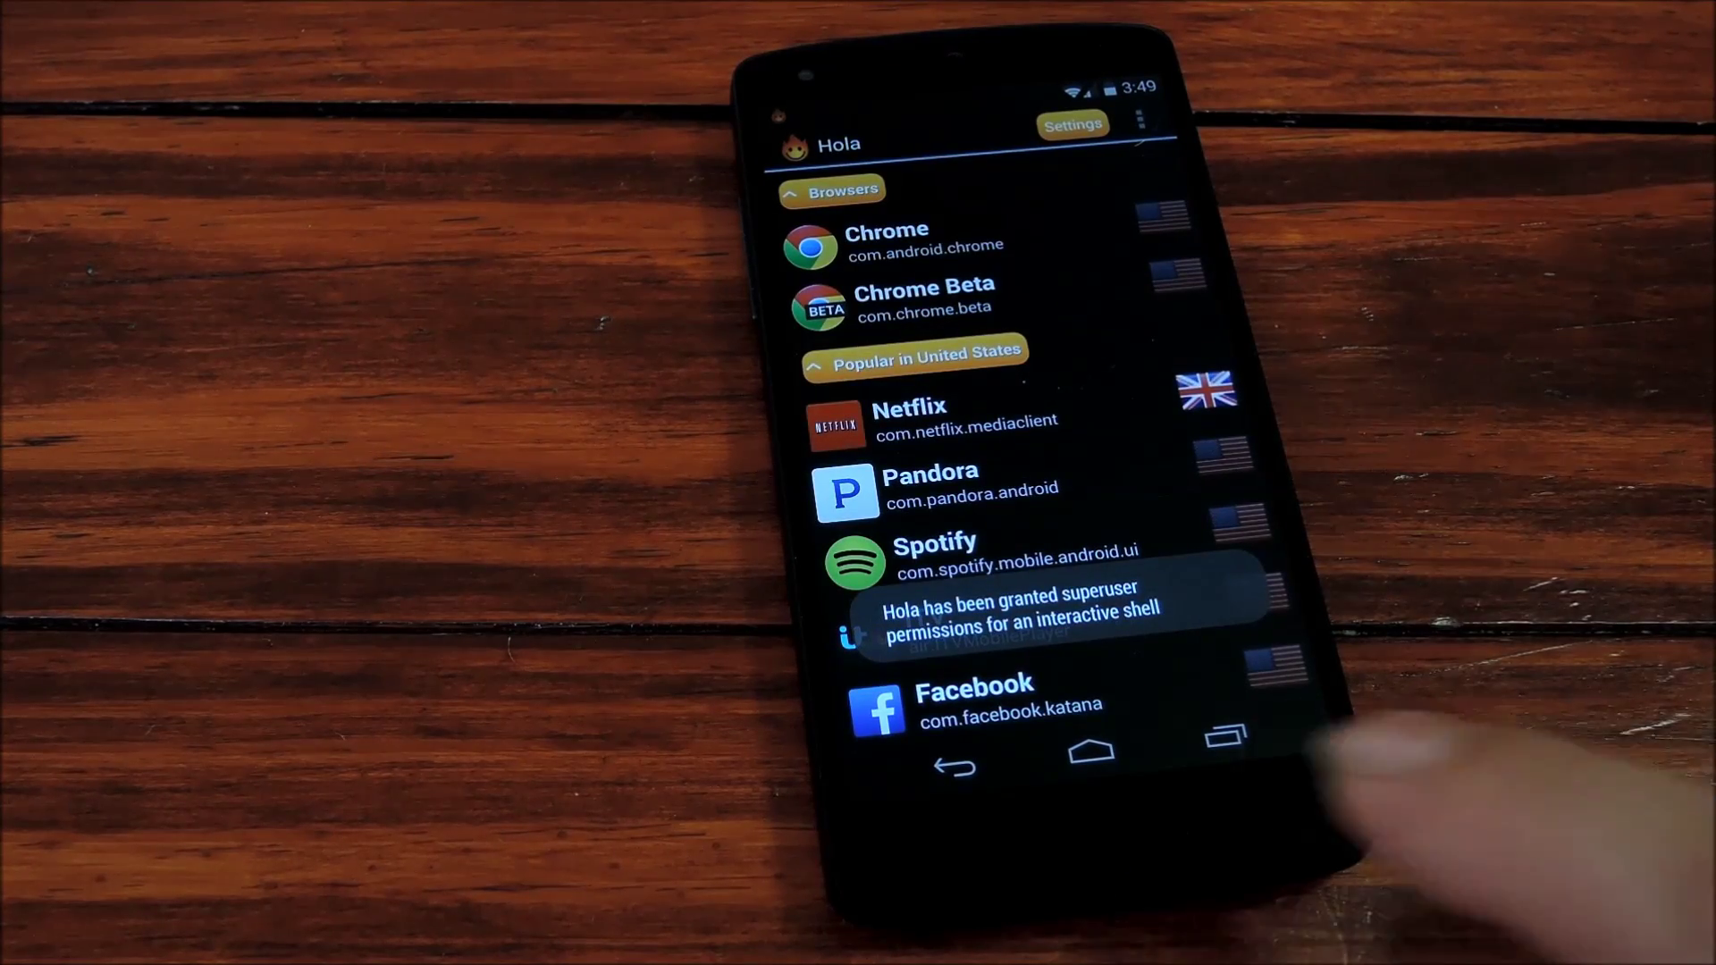
Return to the Unblocker screen, go to the home screen, and launch Netflix.
{"action": "left_click", "coordinate": [955, 767]}
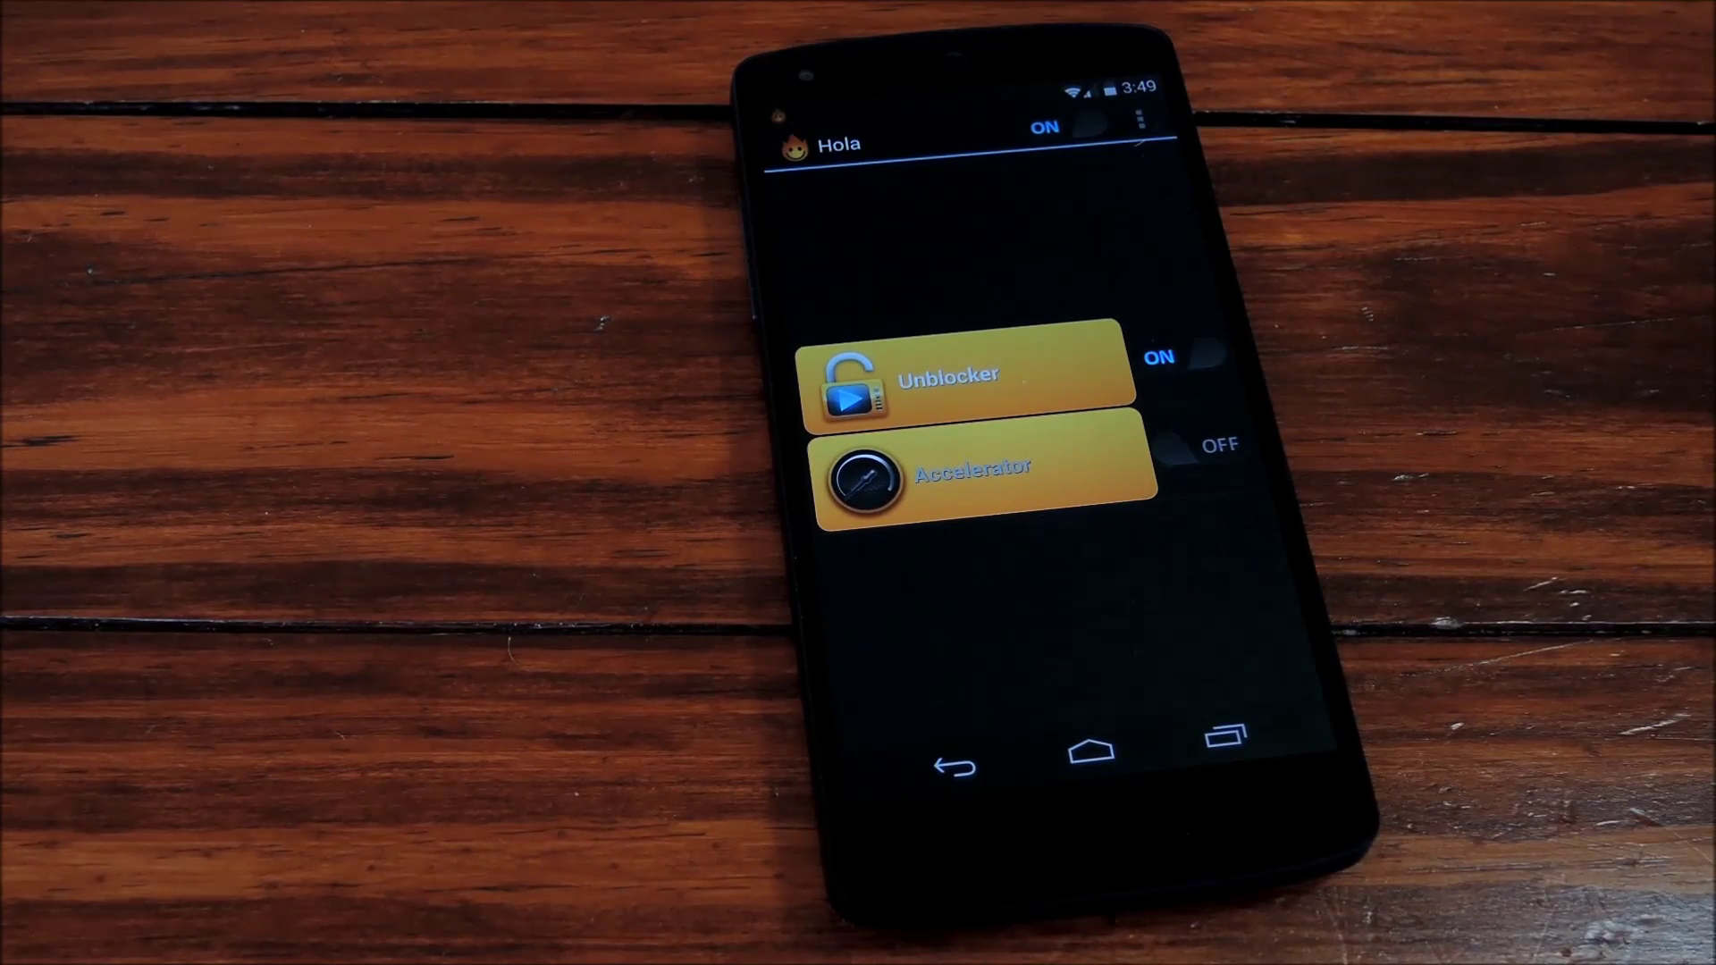
{"action": "left_click", "coordinate": [1090, 753]}
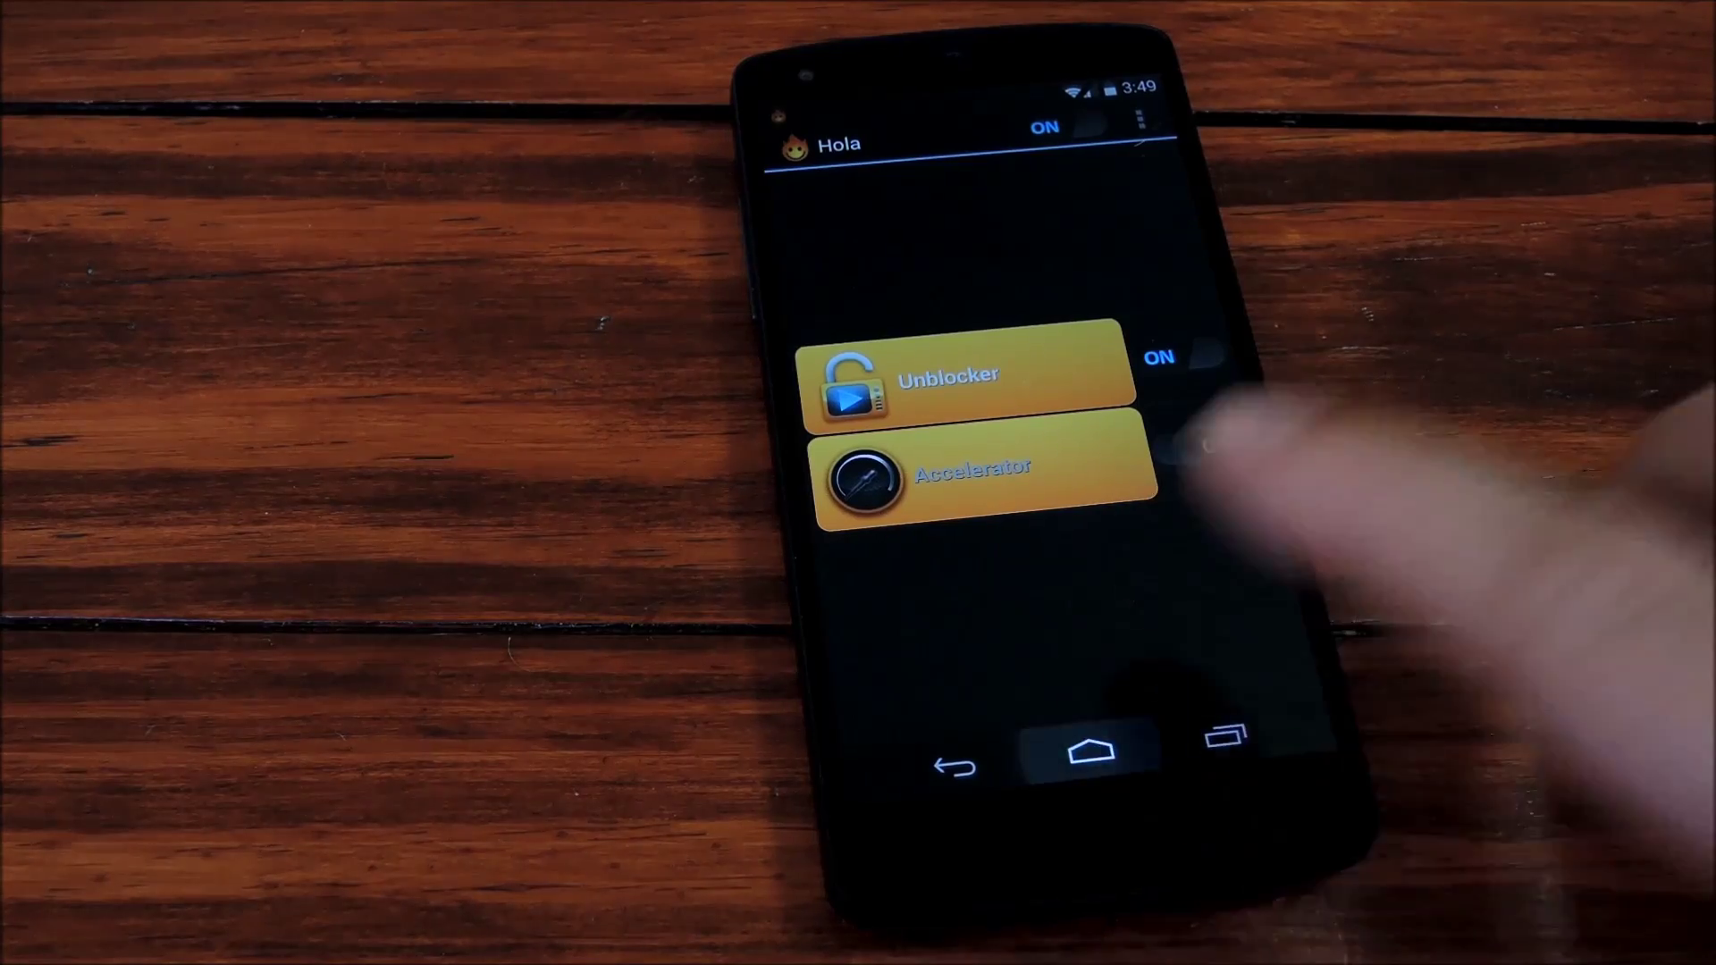
{"action": "left_click", "coordinate": [972, 431]}
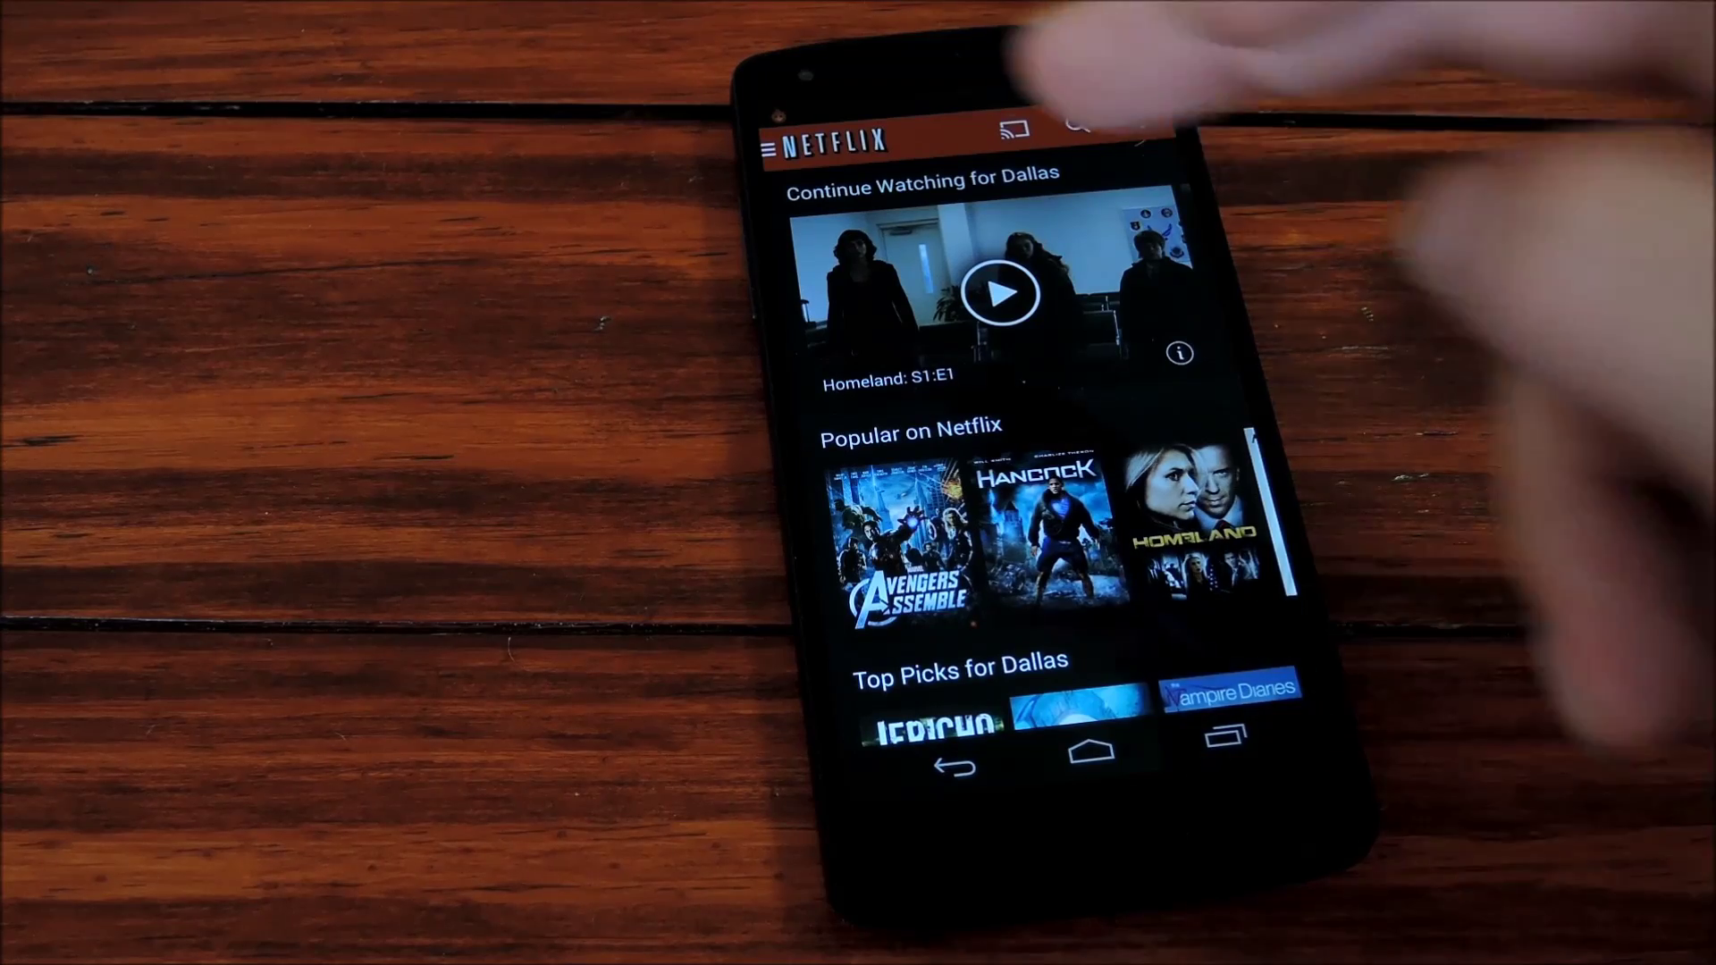
Pull down the notification shade to confirm Hola is running alongside Netflix.
{"action": "left_click_drag", "start_coordinate": [939, 87], "coordinate": [960, 630]}
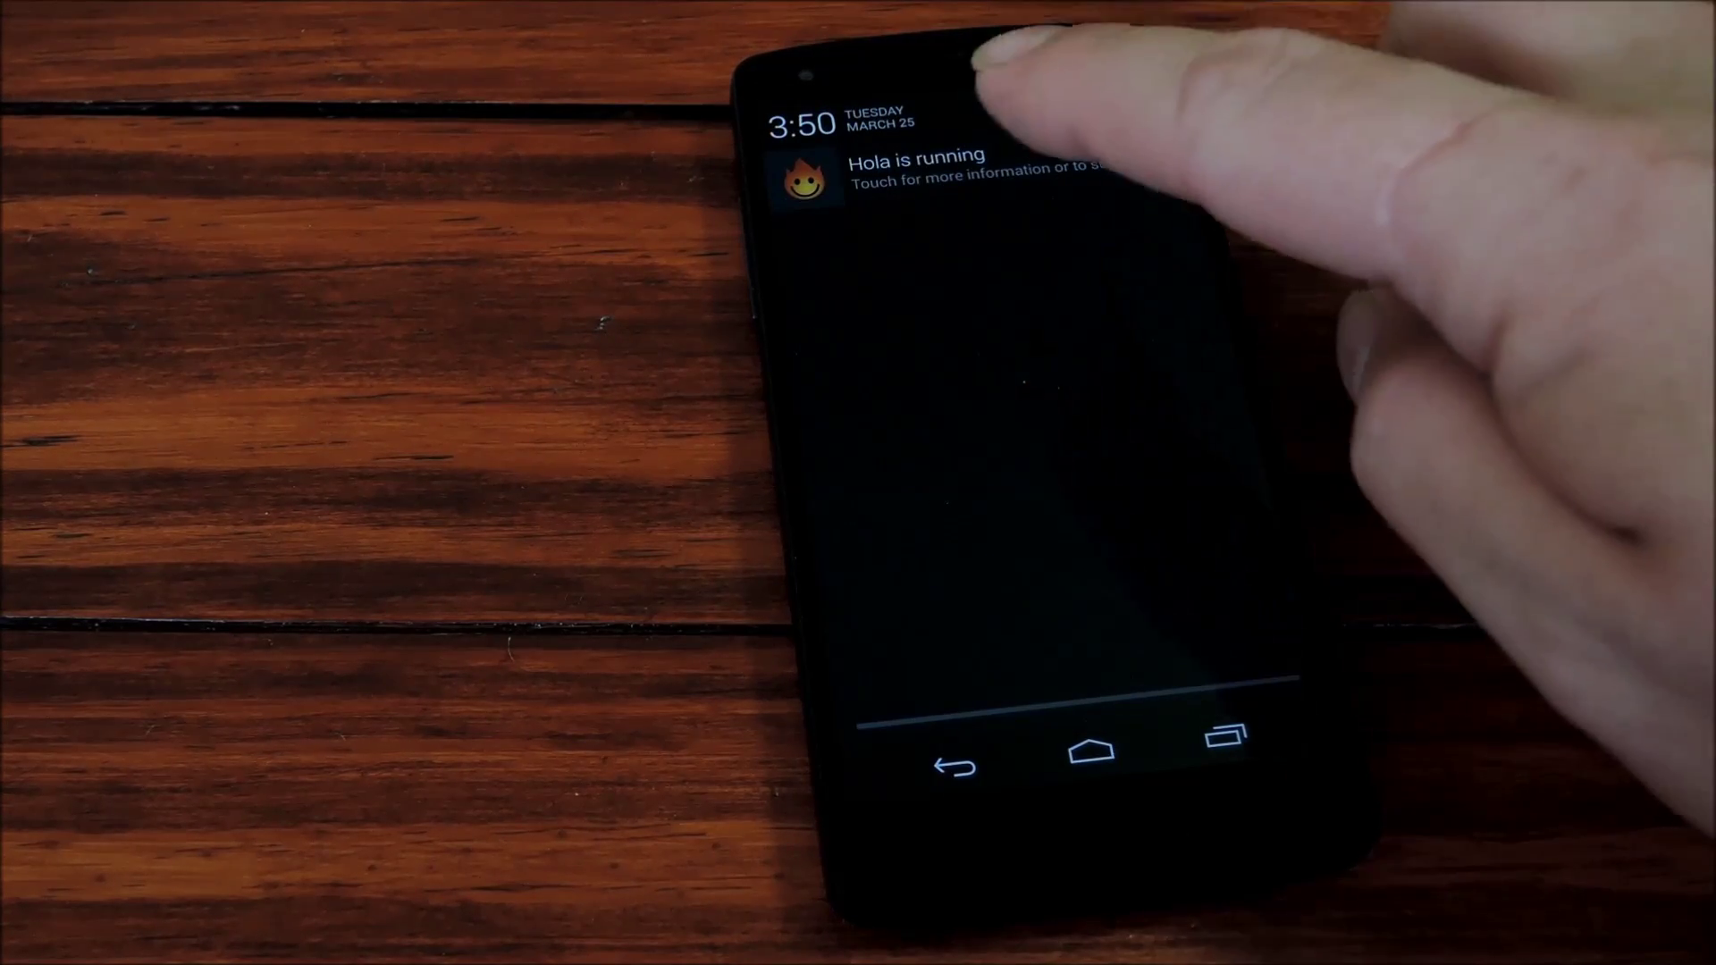
Force stop Hola from its App info page, confirm with OK, and go home.
{"action": "left_click_drag", "start_coordinate": [978, 402], "coordinate": [978, 81]}
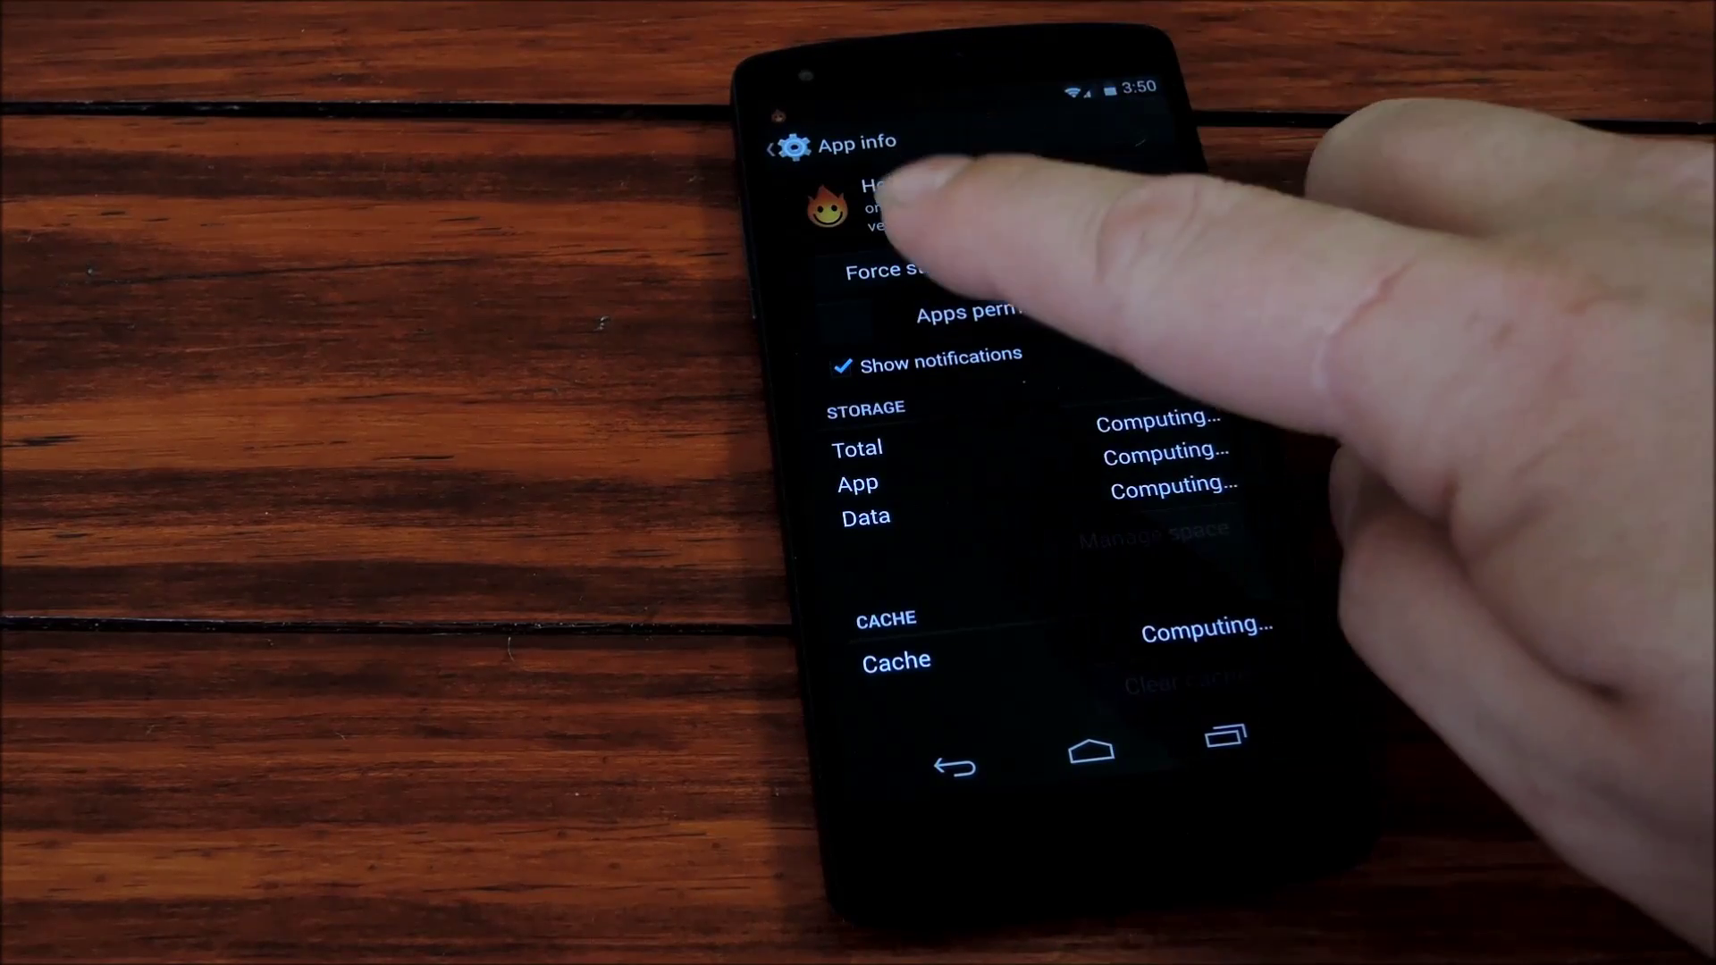
{"action": "left_click", "coordinate": [896, 268]}
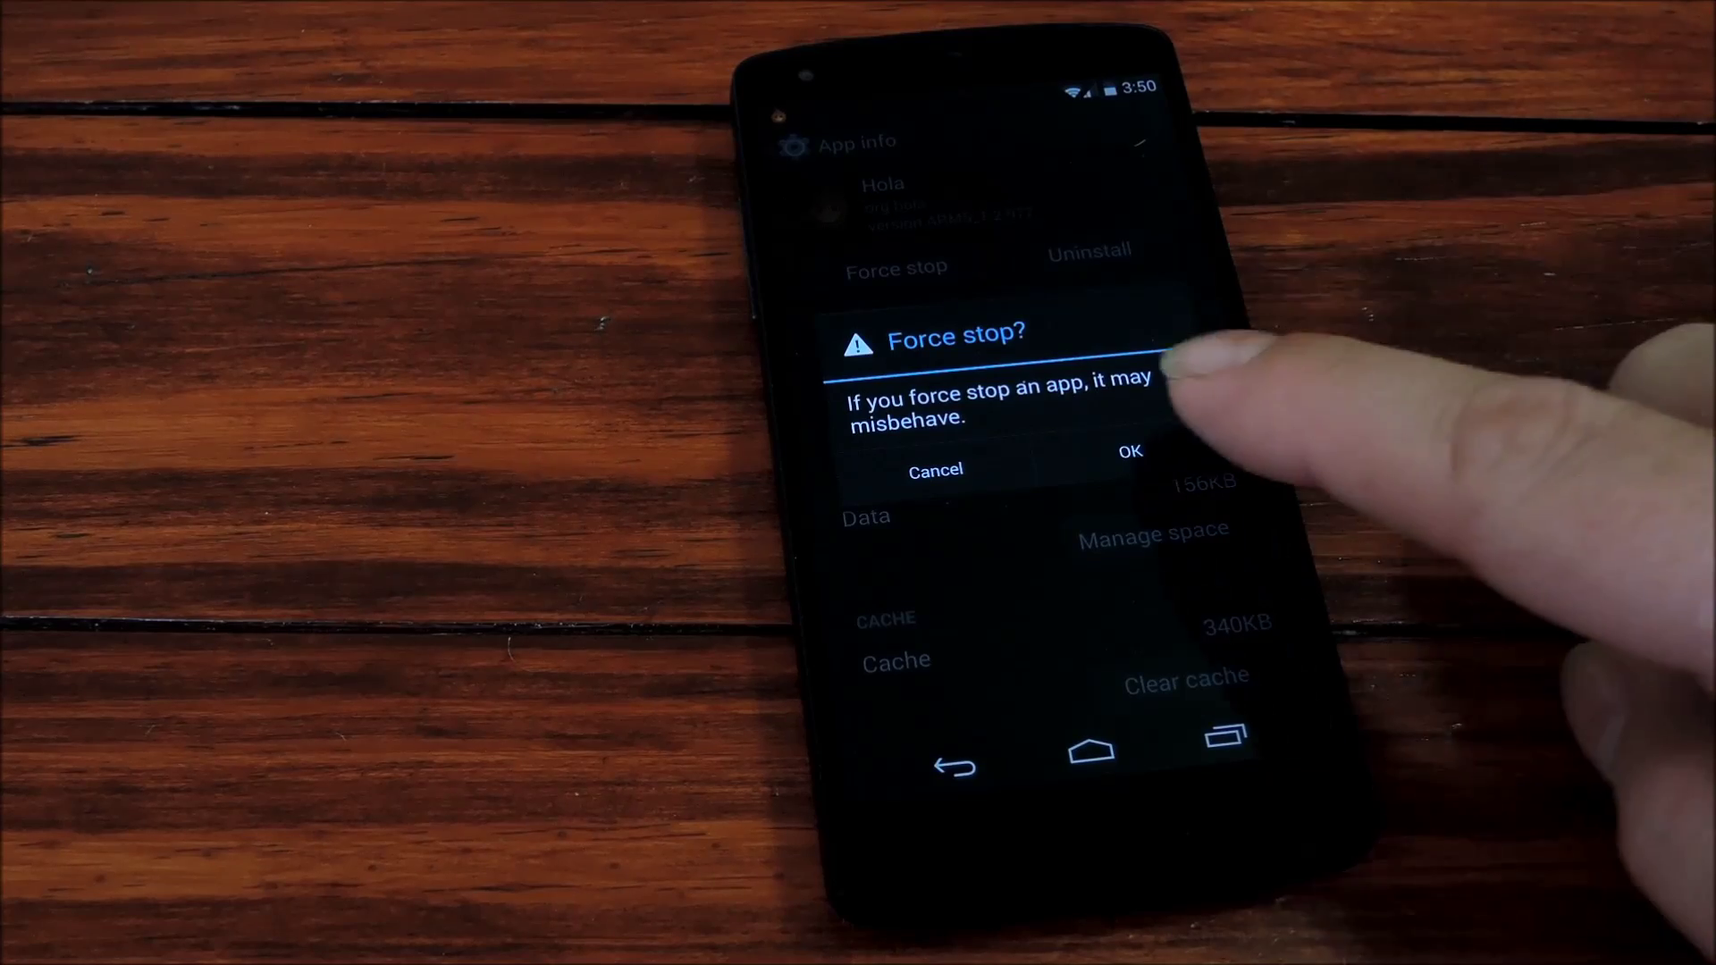
{"action": "left_click", "coordinate": [1130, 452]}
{"action": "left_click", "coordinate": [1089, 754]}
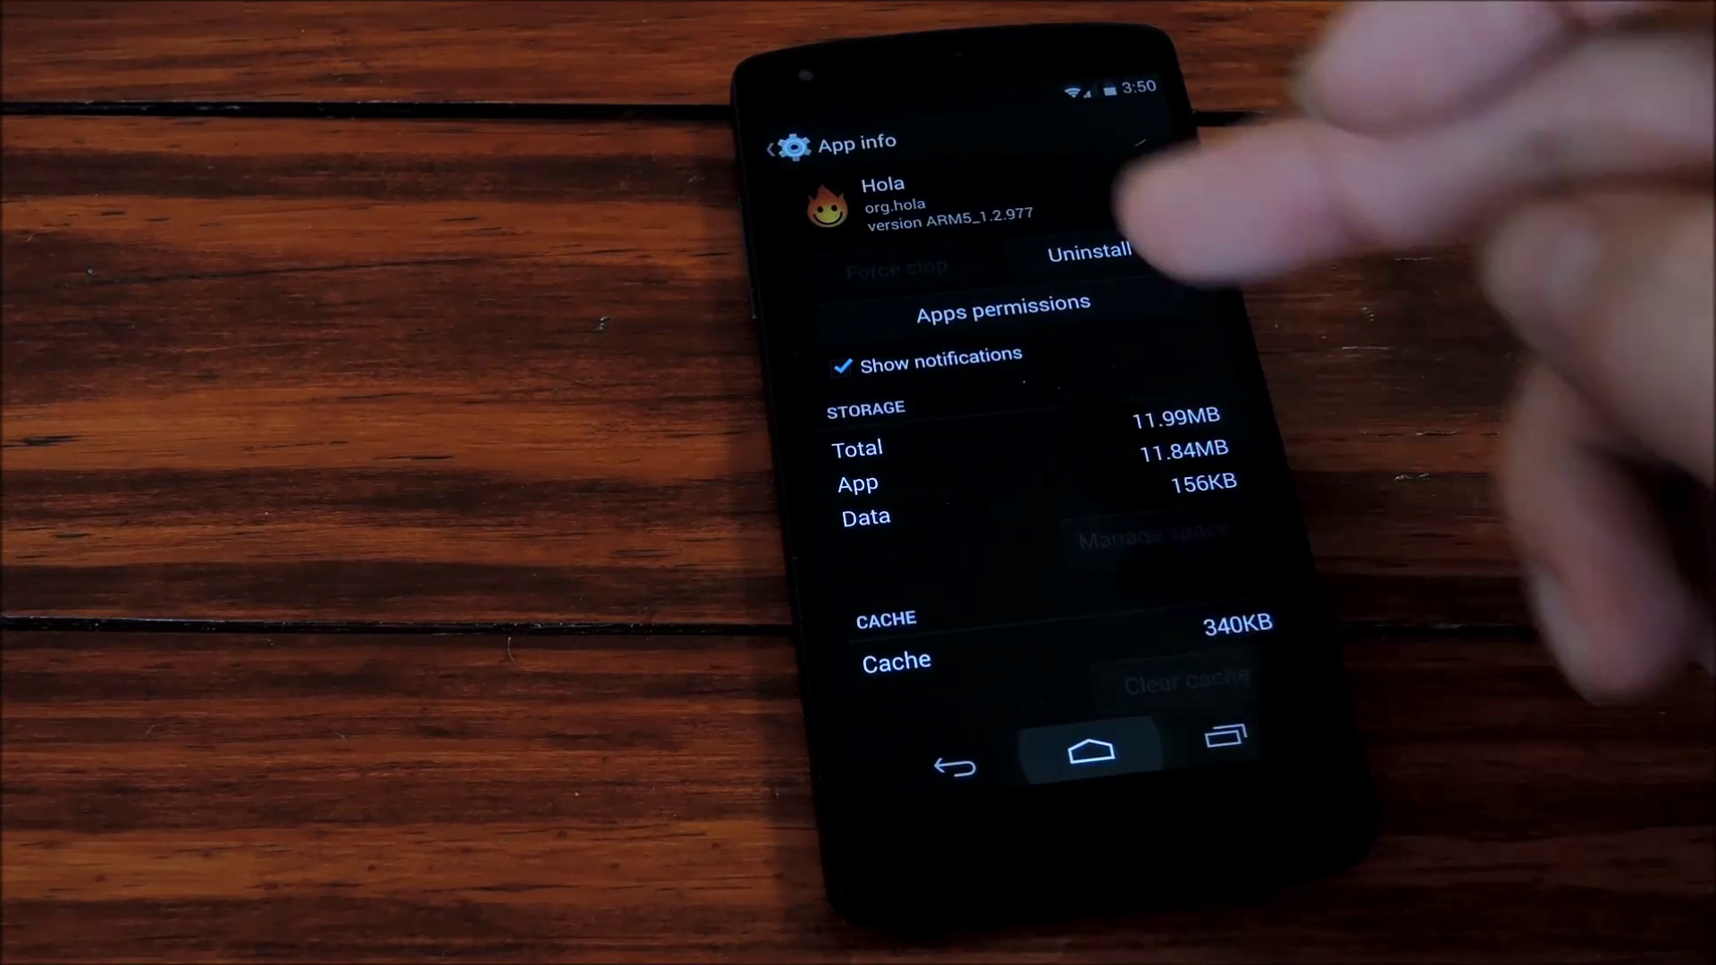
{"action": "mouse_move", "coordinate": [912, 95]}
{"action": "left_mouse_down"}
{"action": "mouse_move", "coordinate": [858, 343]}
{"action": "mouse_move", "coordinate": [885, 268]}
{"action": "left_mouse_up"}
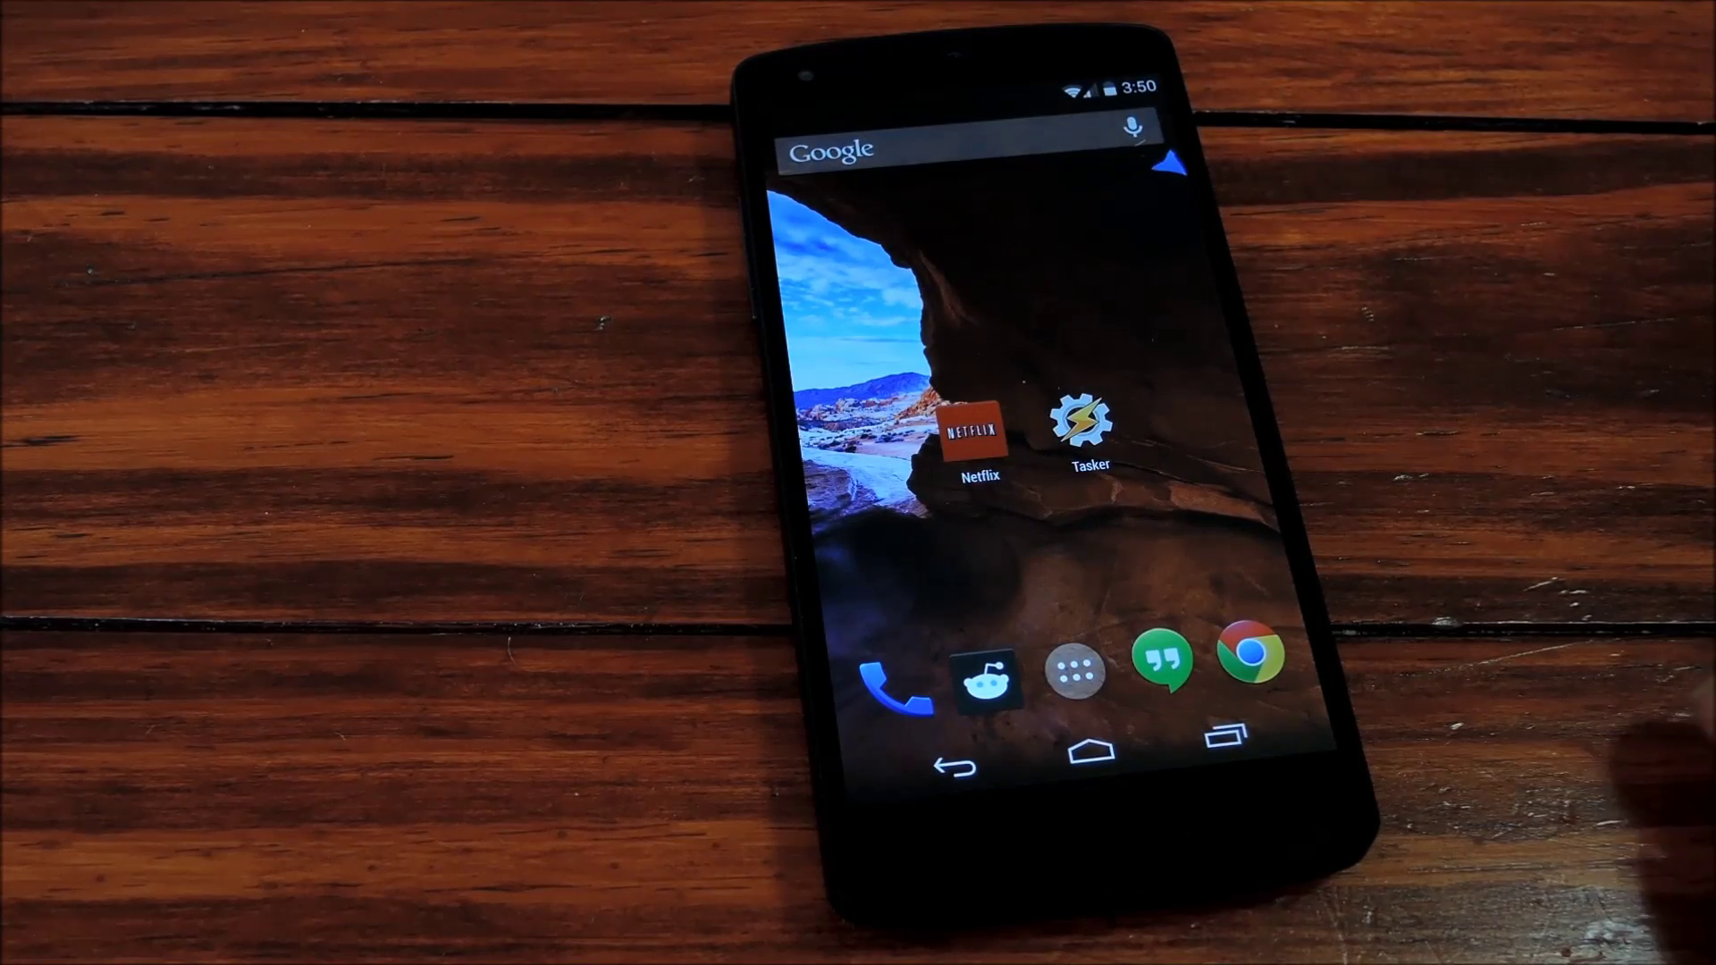
Switch on Tasker's Start Hola profile, then go home and launch Netflix.
{"action": "left_click", "coordinate": [1073, 417]}
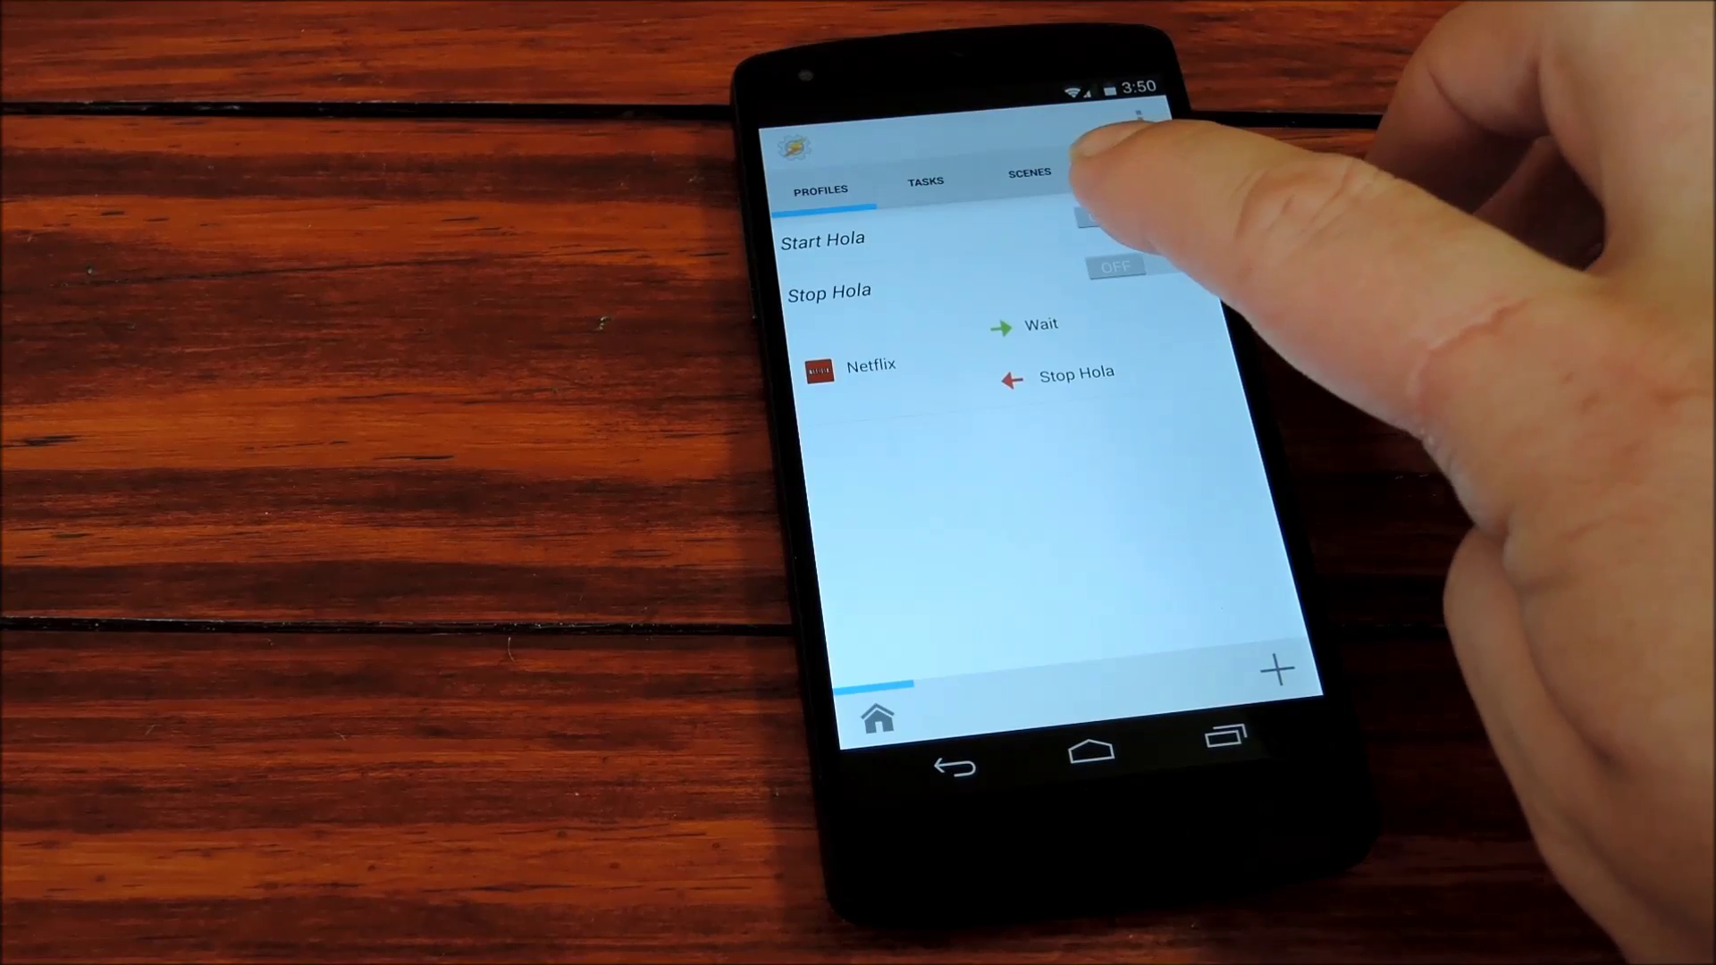
{"action": "left_click", "coordinate": [1132, 213]}
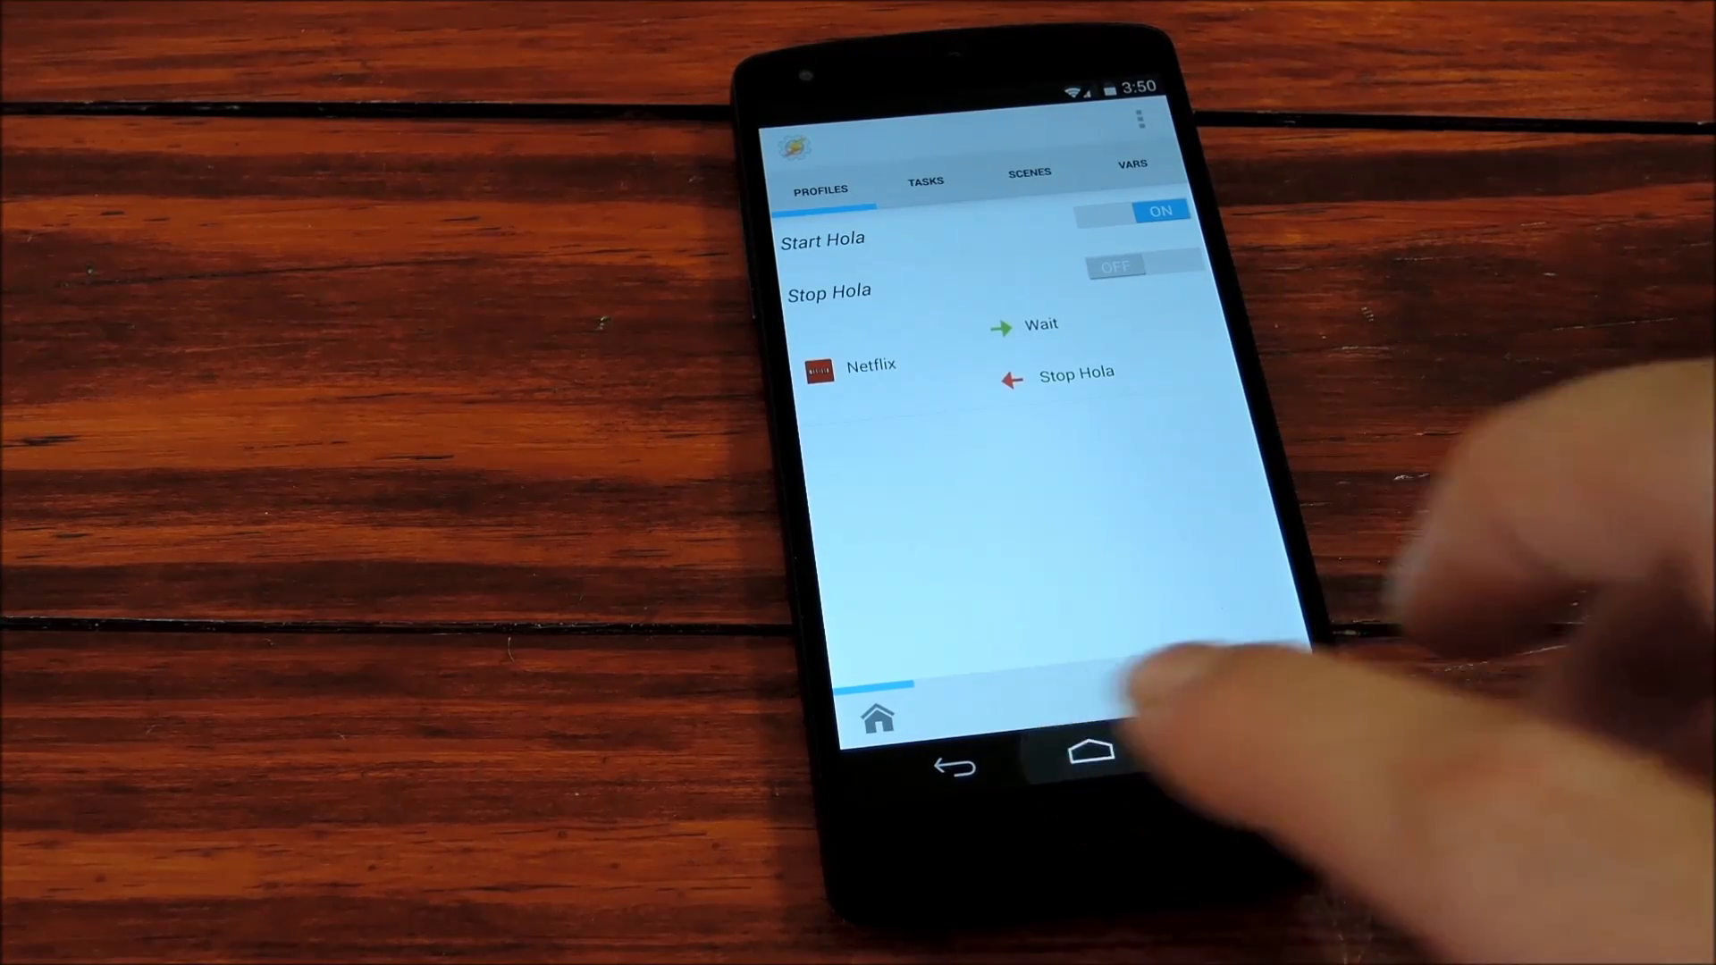
{"action": "left_click", "coordinate": [1087, 749]}
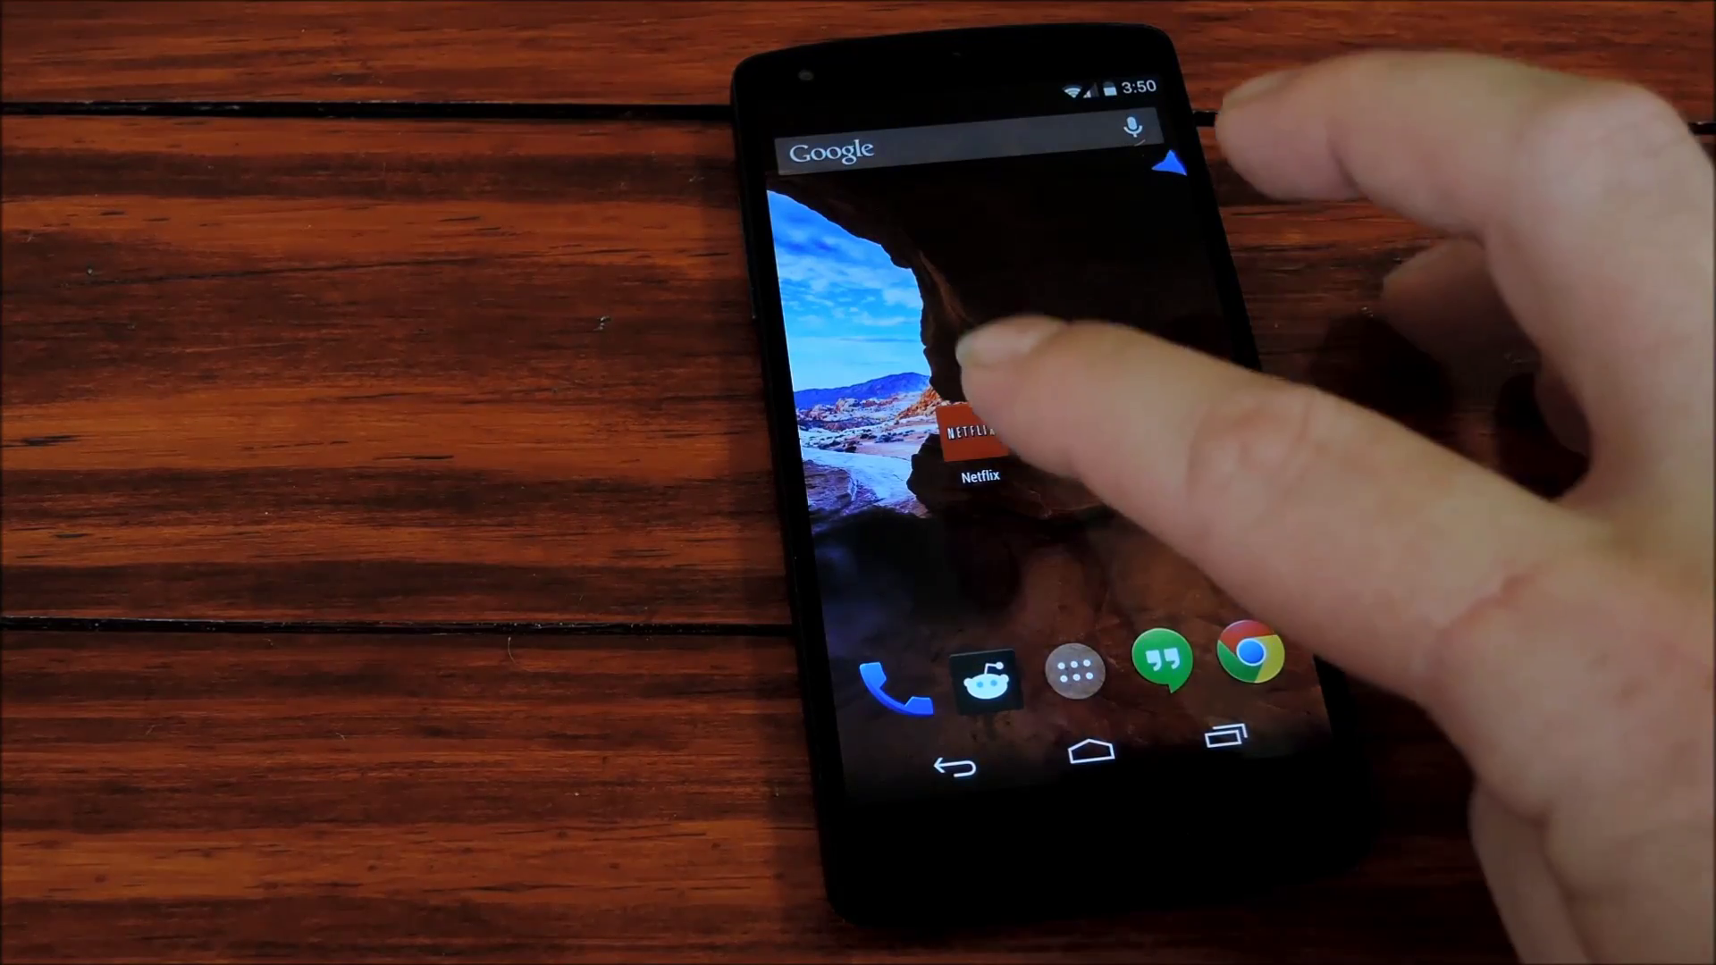
{"action": "left_click", "coordinate": [972, 431]}
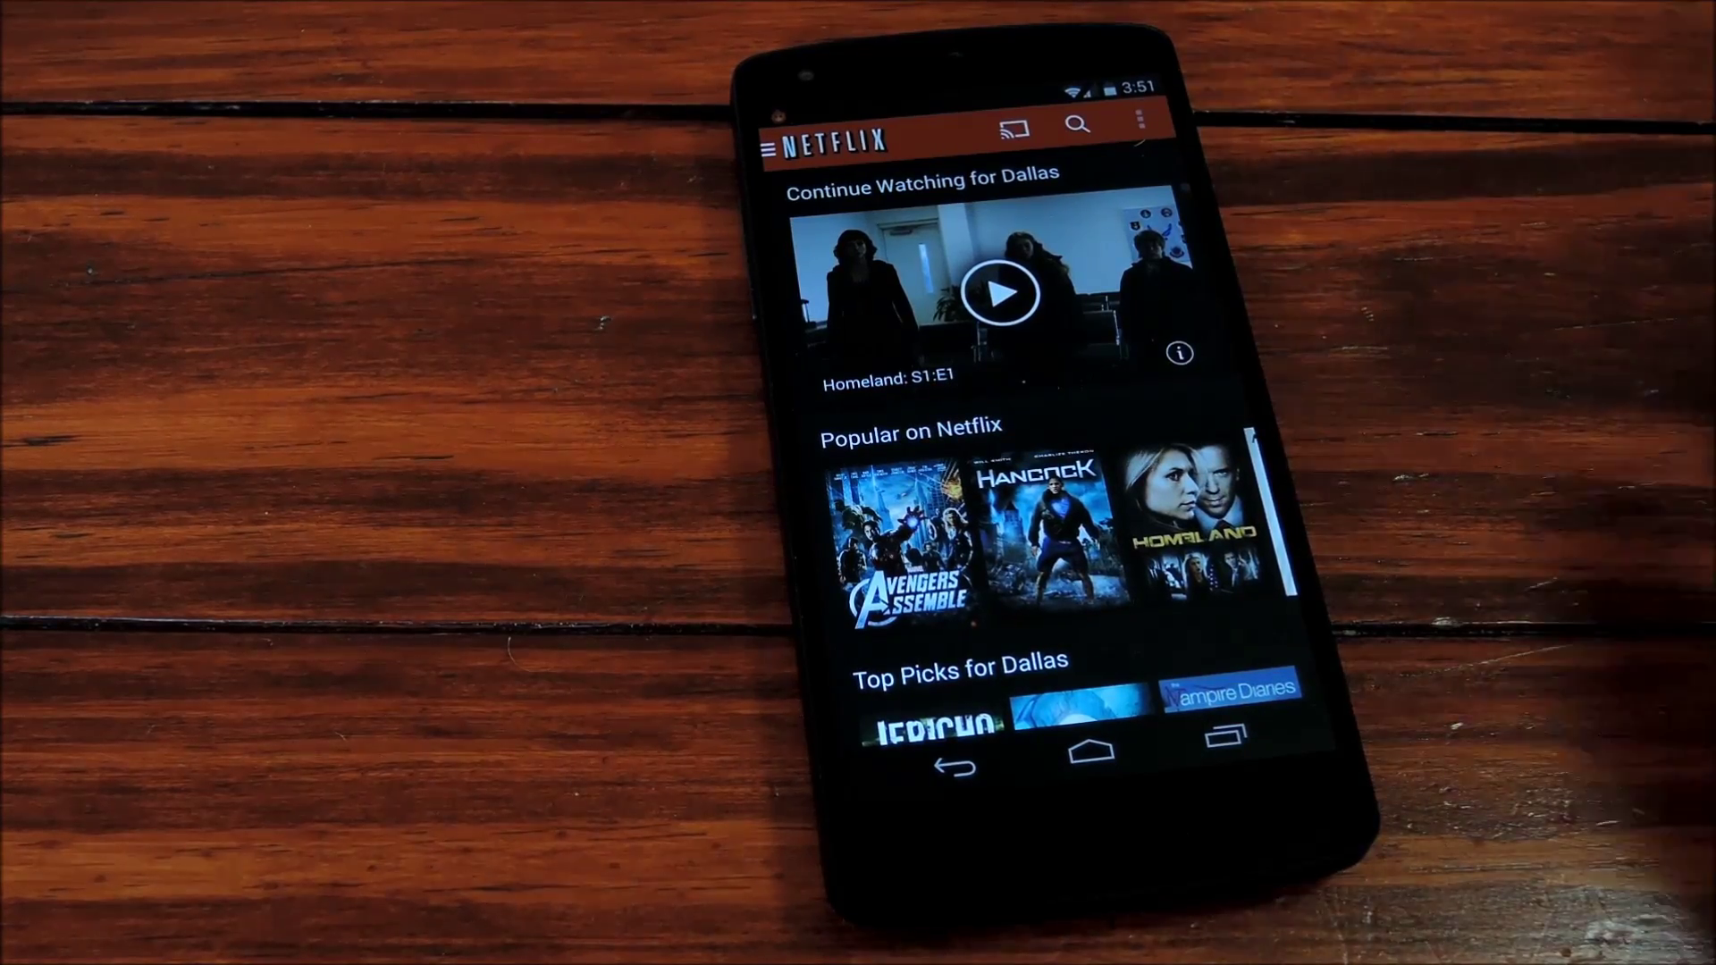
Check the notification shade for Hola, then exit Netflix to the home screen.
{"action": "mouse_move", "coordinate": [939, 92]}
{"action": "left_mouse_down"}
{"action": "mouse_move", "coordinate": [878, 301]}
{"action": "mouse_move", "coordinate": [940, 80]}
{"action": "left_mouse_up"}
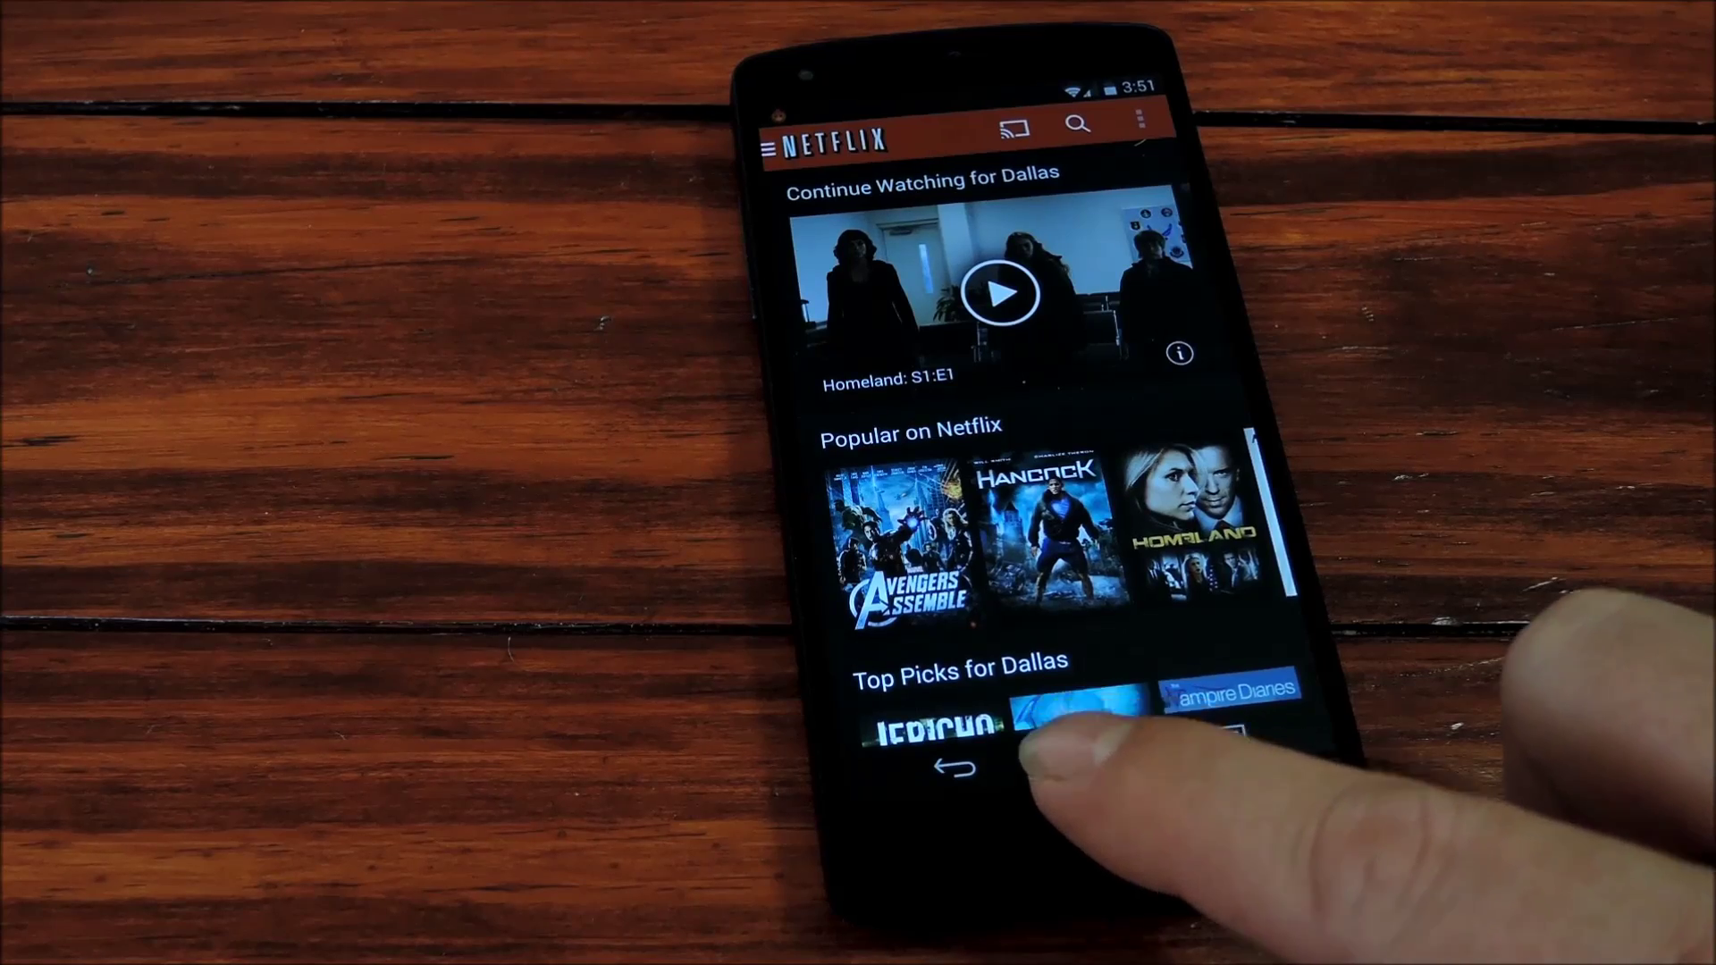
{"action": "left_click", "coordinate": [1087, 753]}
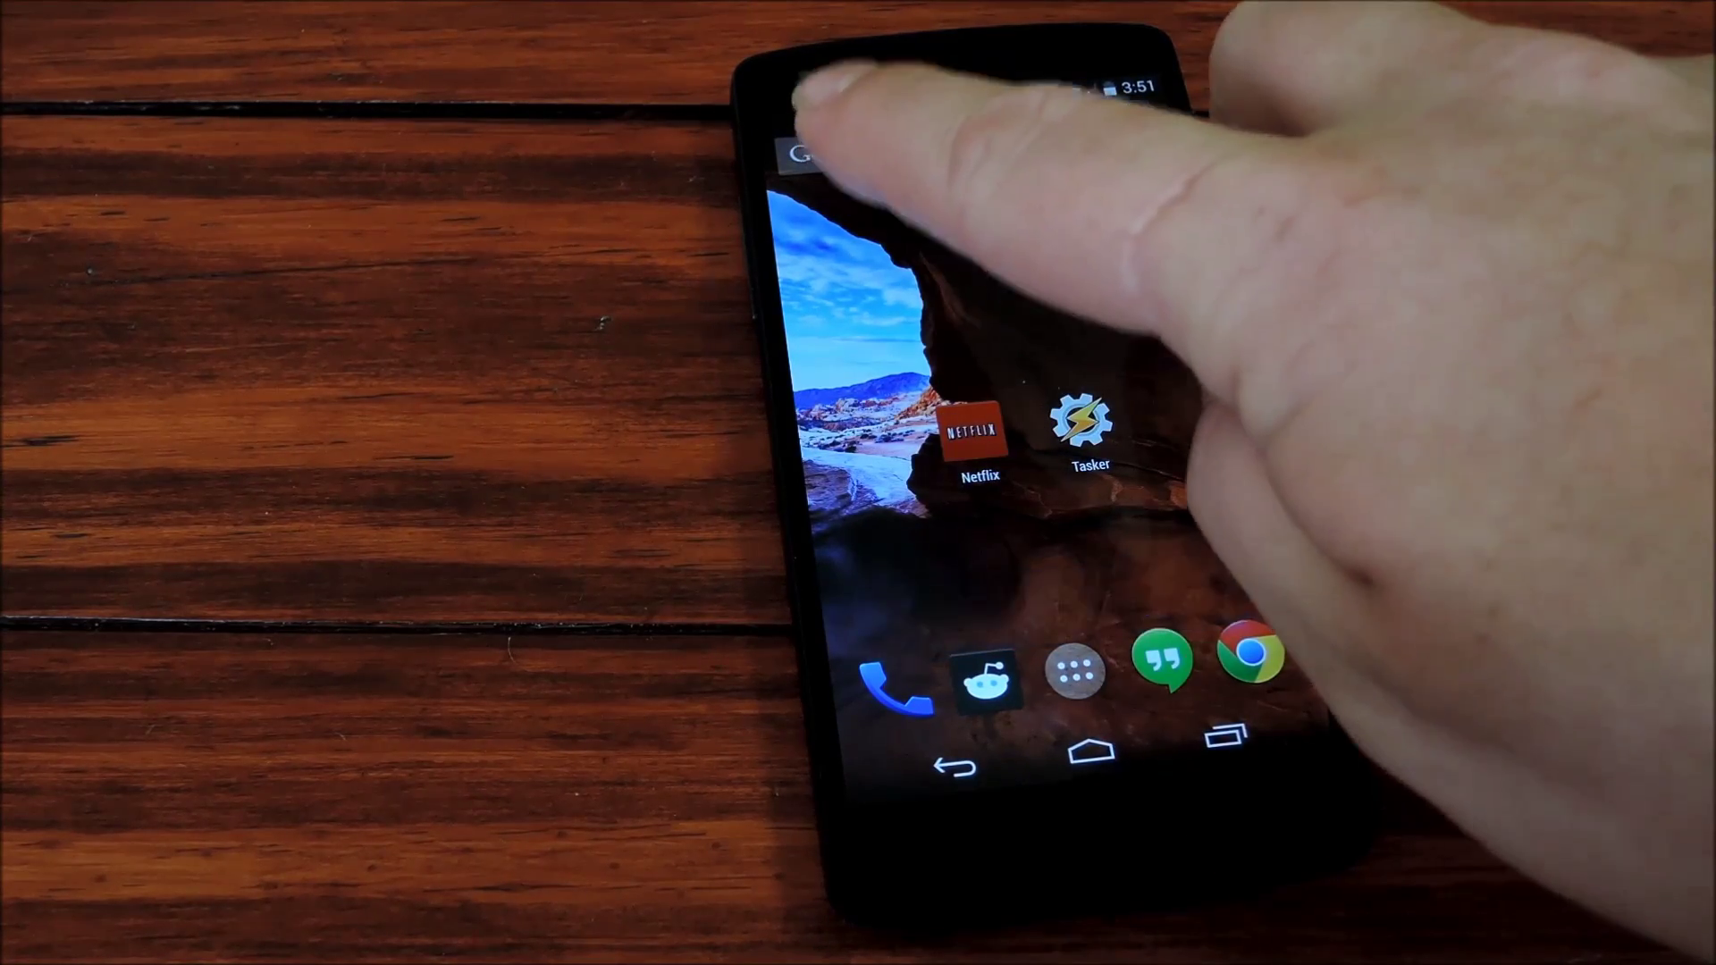
Pull down the notification shade to confirm Hola no longer appears.
{"action": "mouse_move", "coordinate": [858, 81]}
{"action": "left_mouse_down"}
{"action": "mouse_move", "coordinate": [892, 322]}
{"action": "mouse_move", "coordinate": [912, 161]}
{"action": "left_mouse_up"}
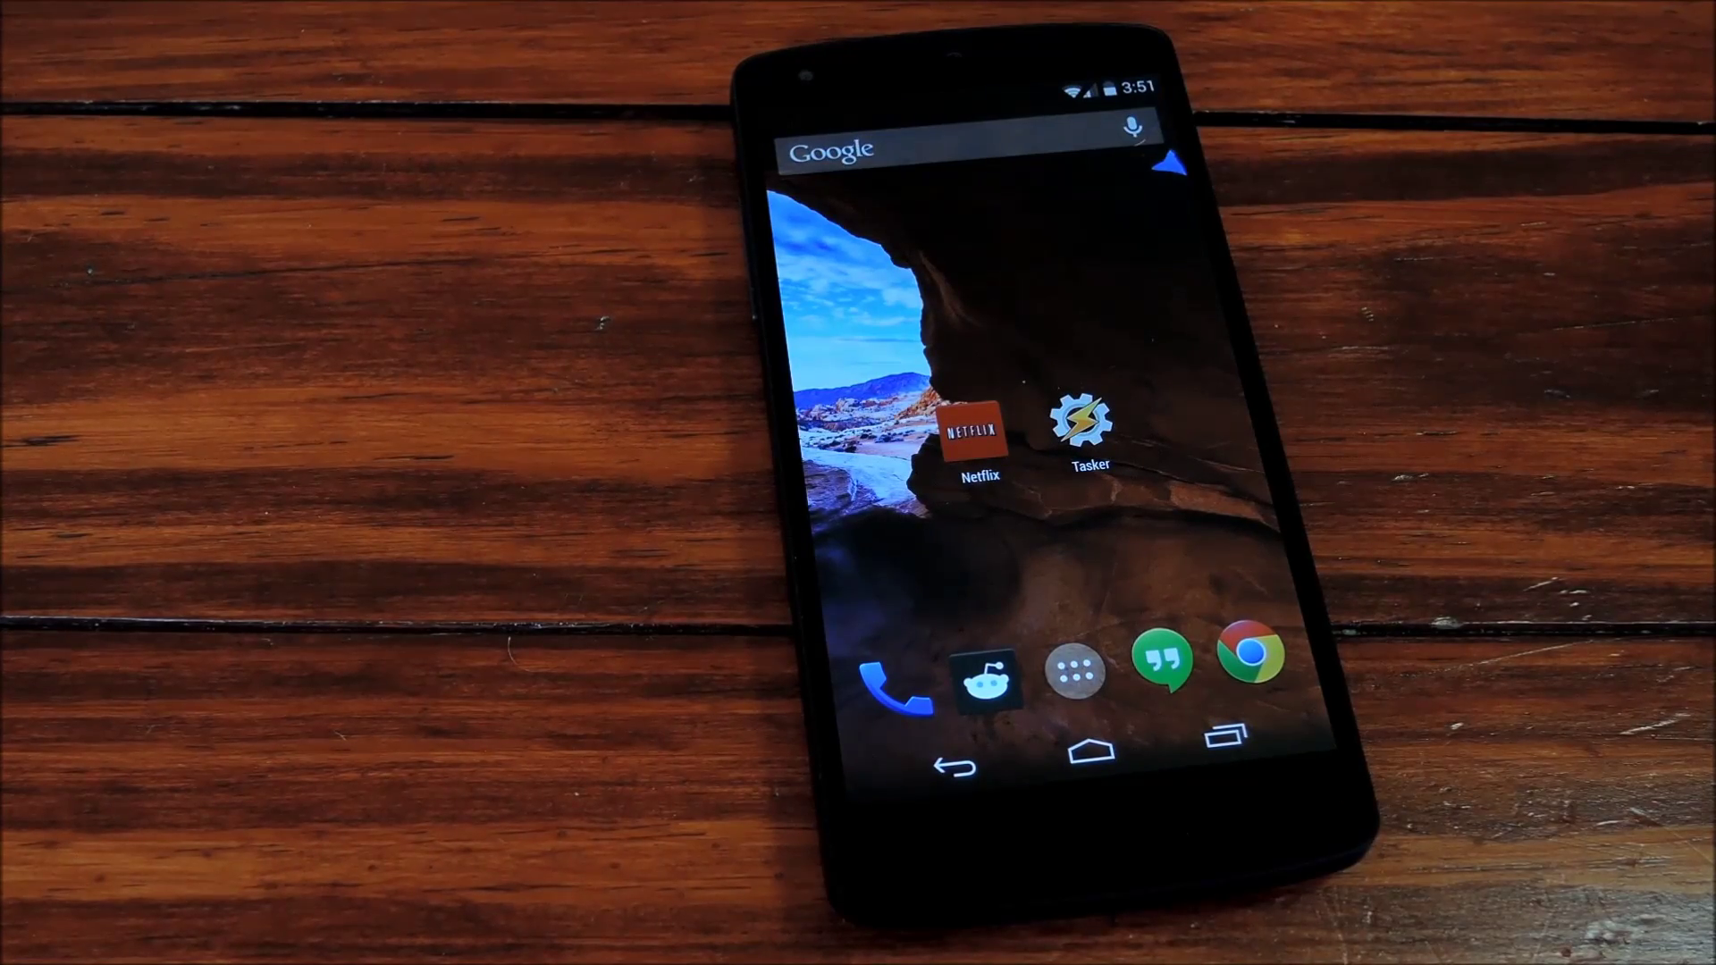